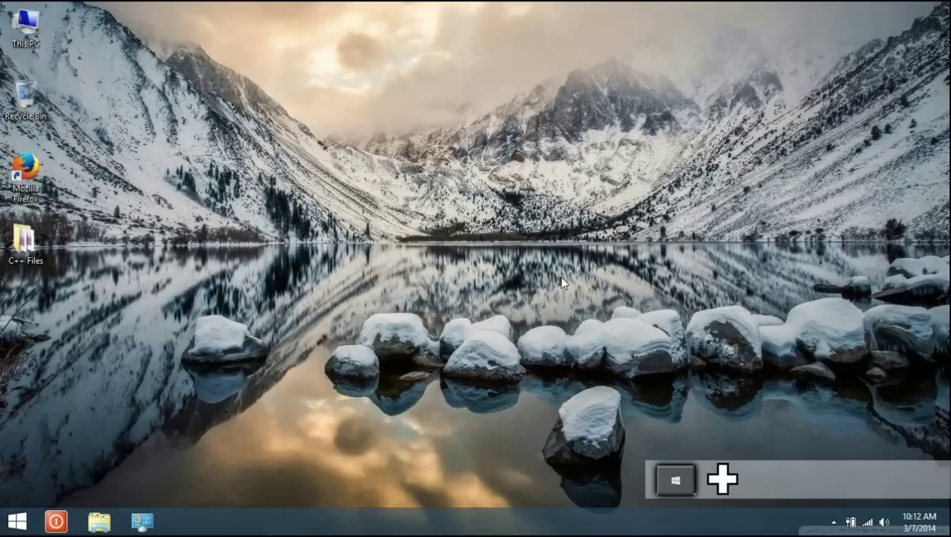
- Run msconfig and sort the System Configuration services by name in descending order
{"action": "key", "text": "super+r"}
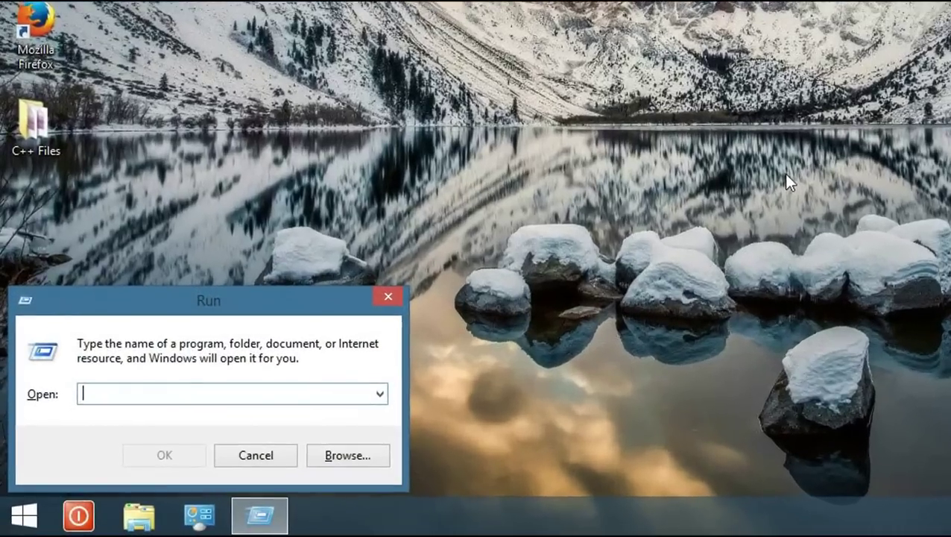
{"action": "type", "text": "msconfig"}
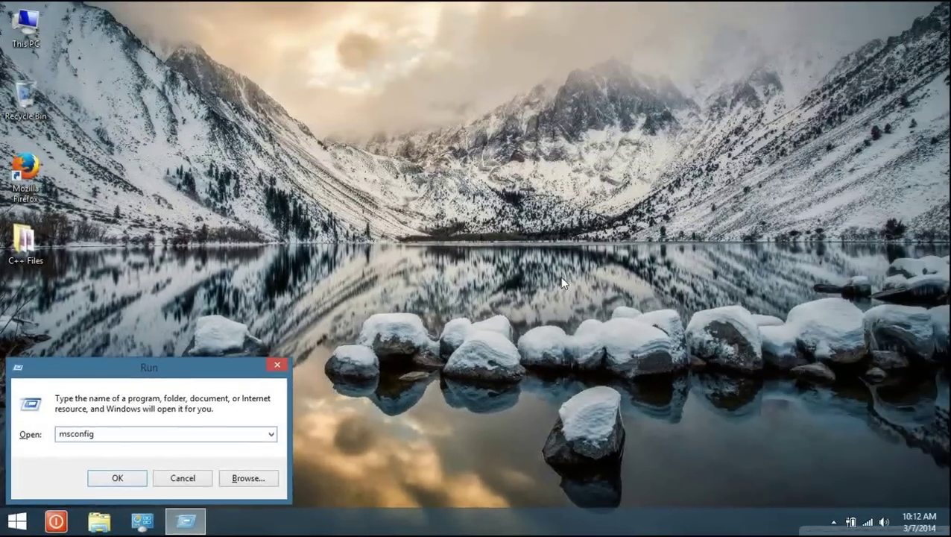
{"action": "key", "text": "Return"}
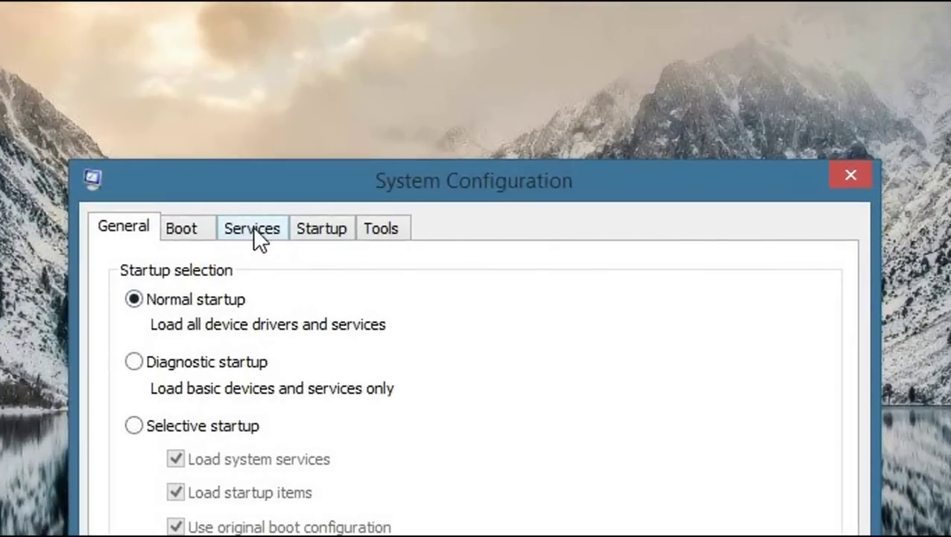
{"action": "left_click", "coordinate": [272, 218]}
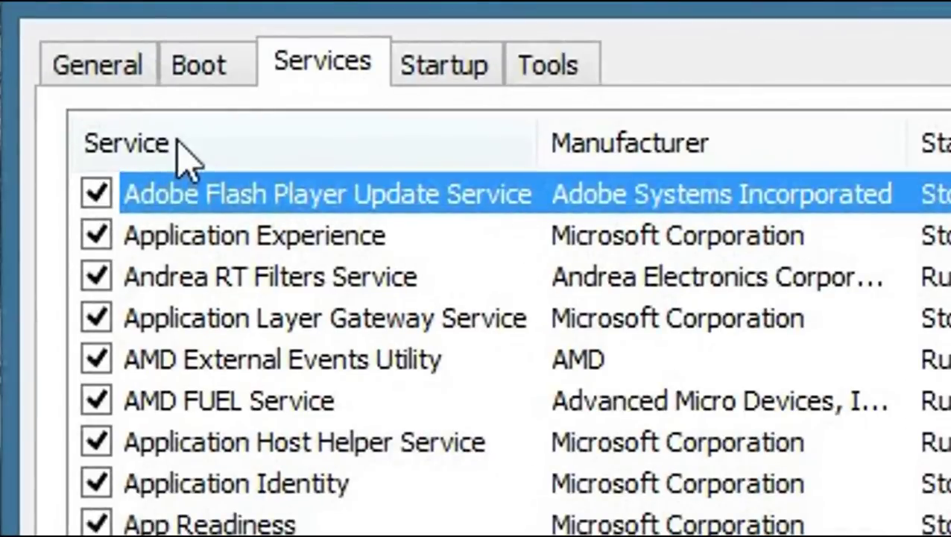
{"action": "left_click", "coordinate": [266, 149]}
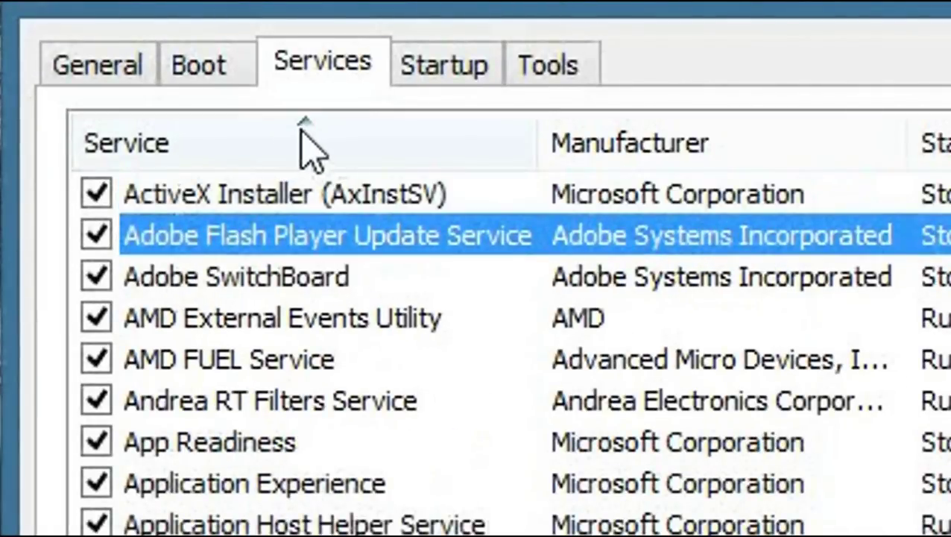
{"action": "left_click", "coordinate": [367, 153]}
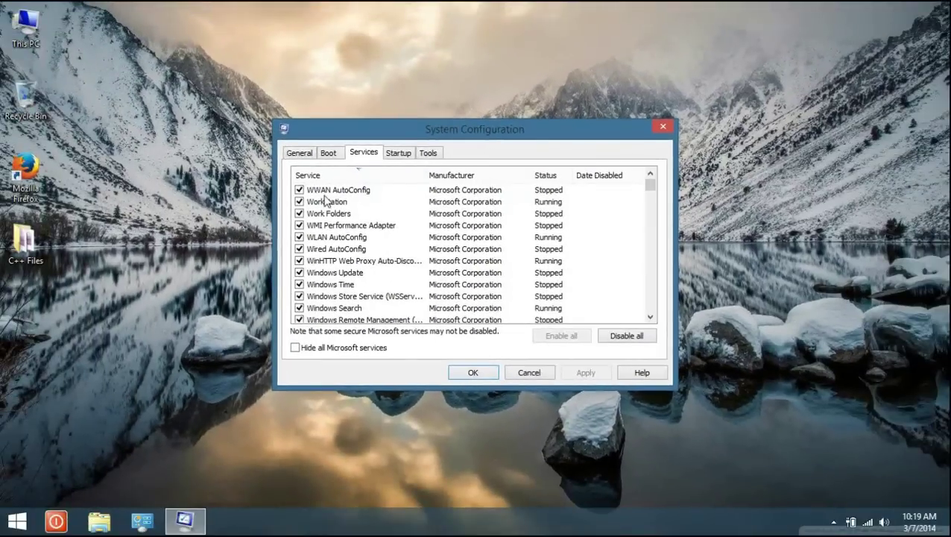
- Check the Windows Audio and Windows Audio Endpoint Builder services in the list and close System Configuration
{"action": "left_click", "coordinate": [325, 194]}
{"action": "scroll", "coordinate": [350, 219], "scroll_direction": "down", "scroll_amount": 2}
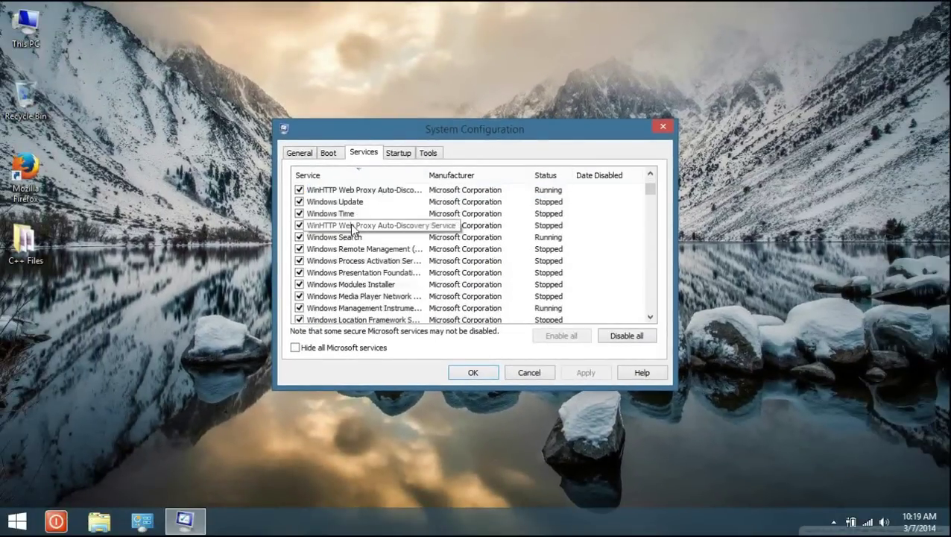
{"action": "scroll", "coordinate": [353, 230], "scroll_direction": "down", "scroll_amount": 5}
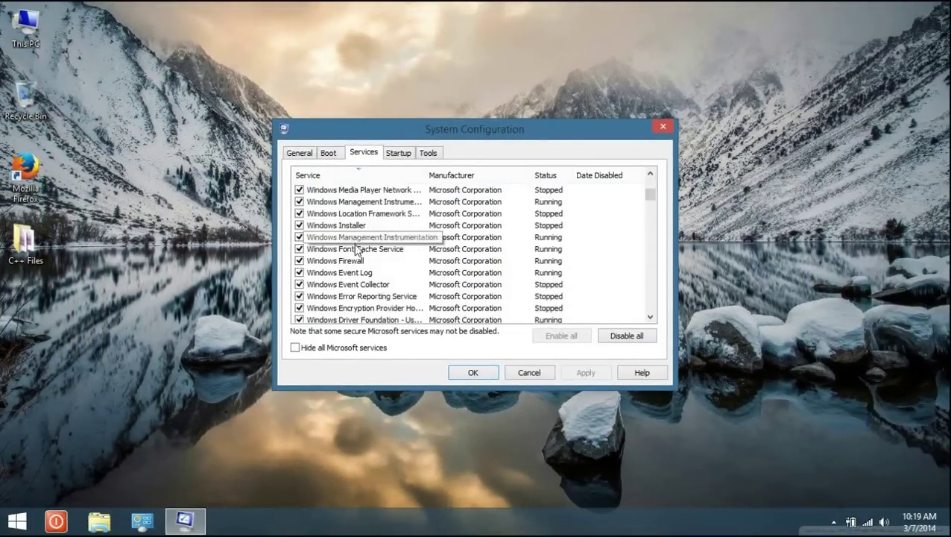
{"action": "scroll", "coordinate": [362, 276], "scroll_direction": "down", "scroll_amount": 3}
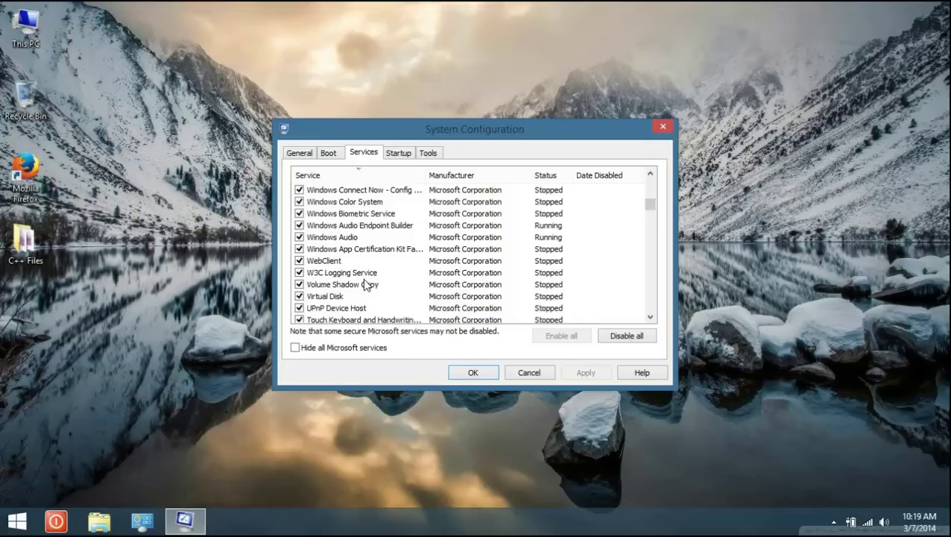
{"action": "left_click", "coordinate": [316, 237]}
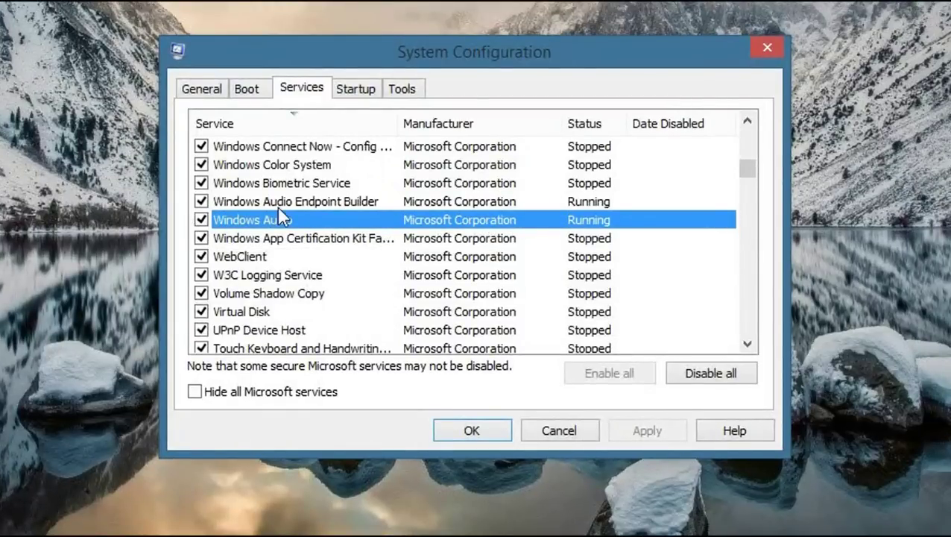
{"action": "left_click", "coordinate": [328, 203]}
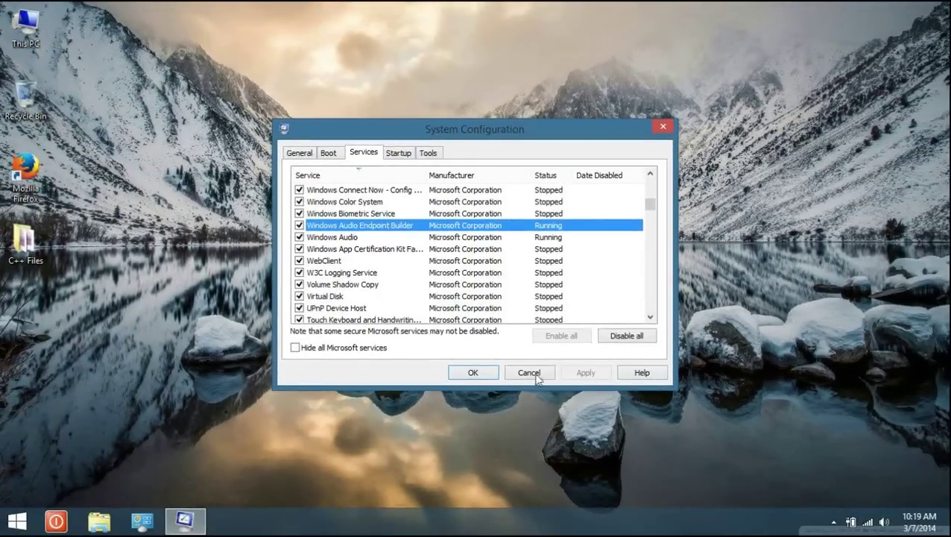
{"action": "left_click", "coordinate": [495, 377]}
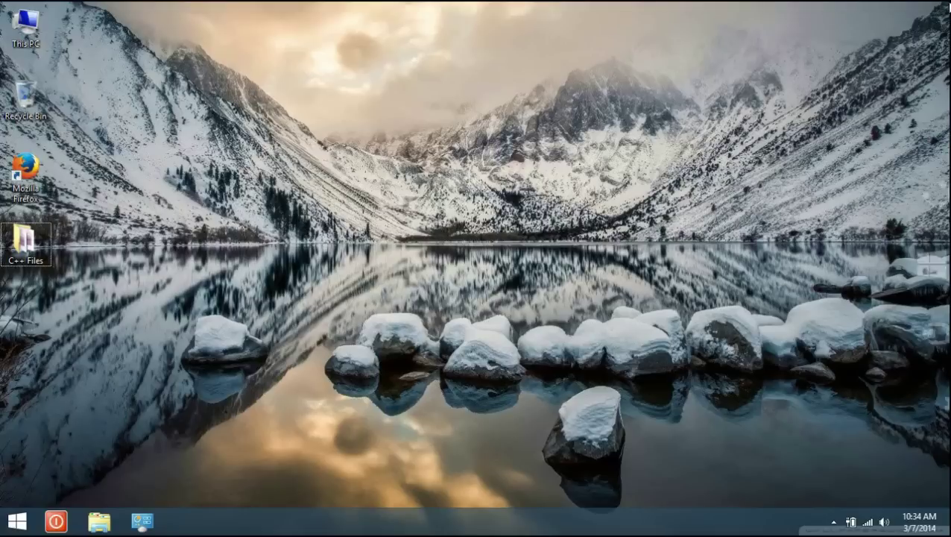
- Search the computer for "control panel", open Control Panel and close its window again
{"action": "mouse_move", "coordinate": [940, 90]}
{"action": "mouse_move", "coordinate": [928, 127]}
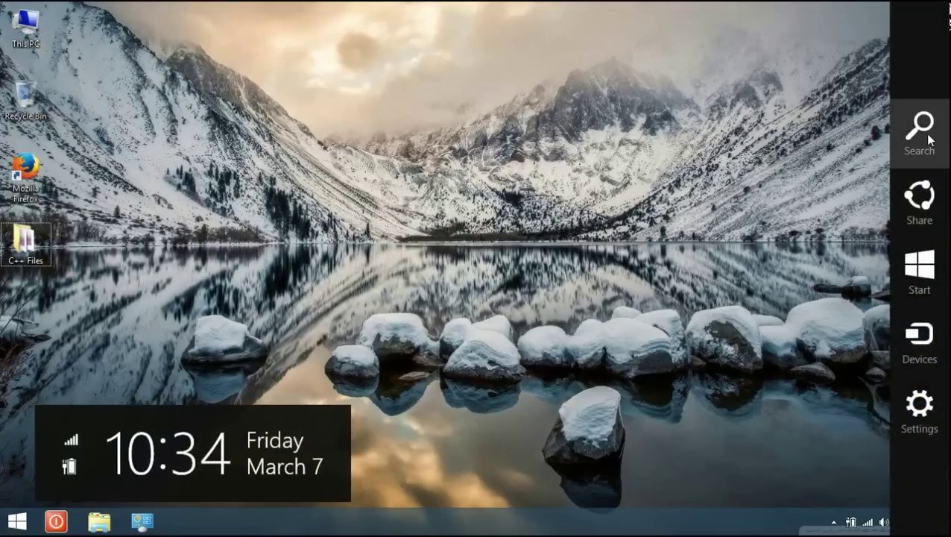
{"action": "left_click", "coordinate": [930, 140]}
{"action": "type", "text": "con"}
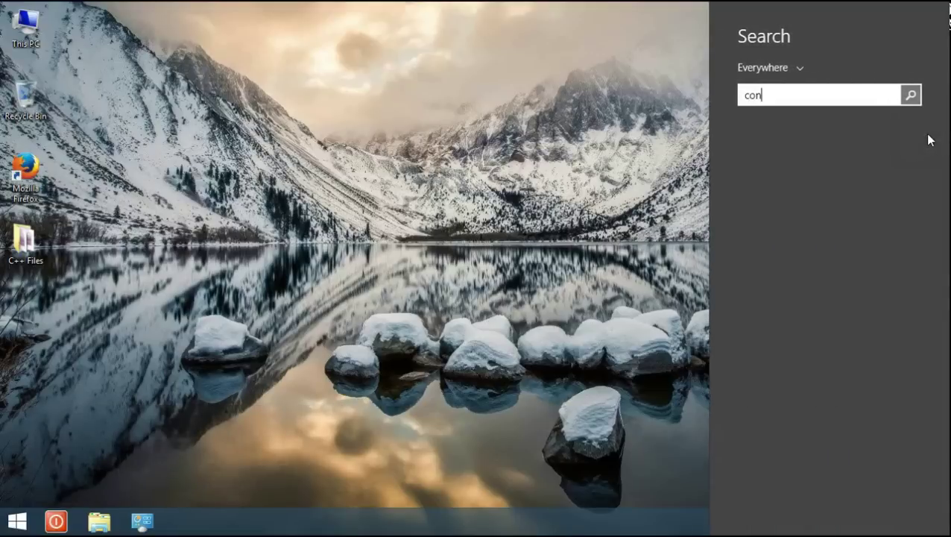
{"action": "type", "text": "trol panel"}
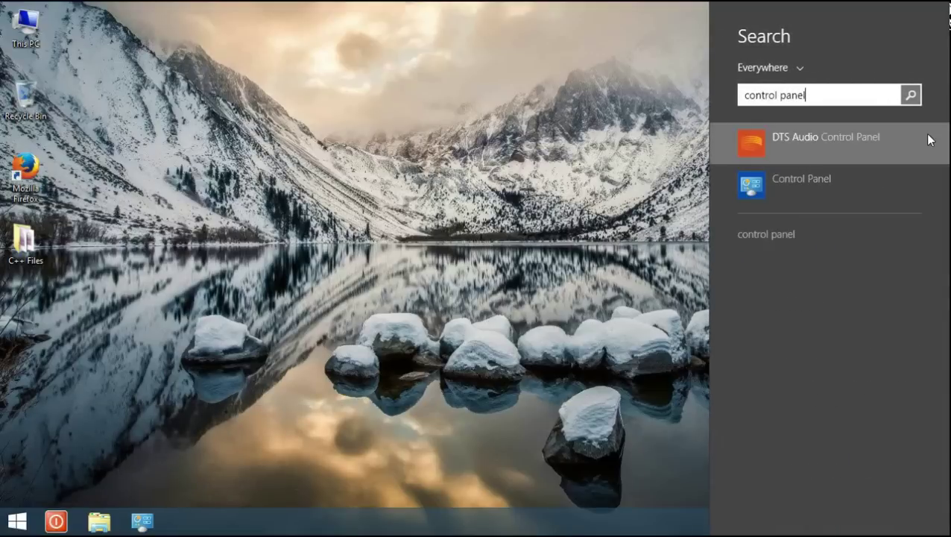
{"action": "left_click", "coordinate": [822, 197]}
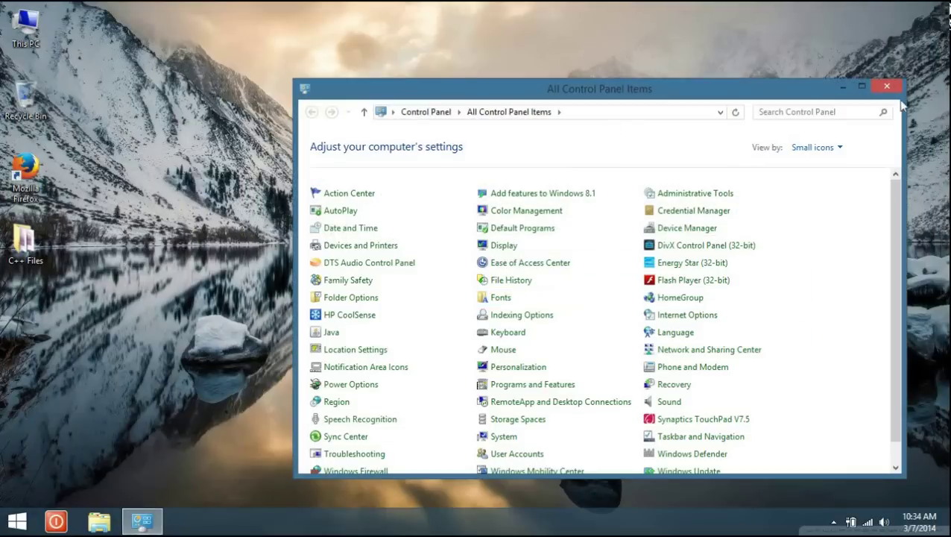
{"action": "left_click", "coordinate": [886, 86]}
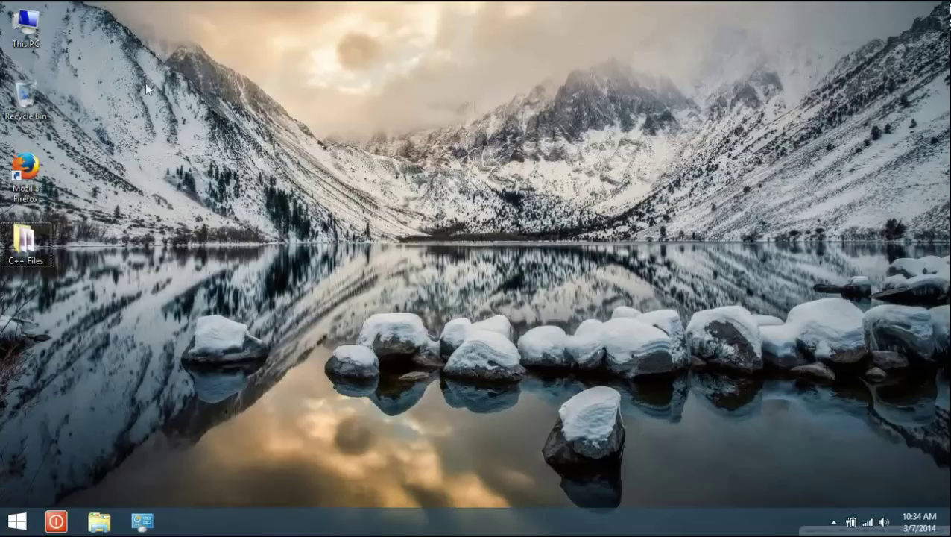
- Open Device Manager from Control Panel and expand the Sound, video and game controllers category to the AMD High Definition Audio Device
{"action": "left_click", "coordinate": [153, 525]}
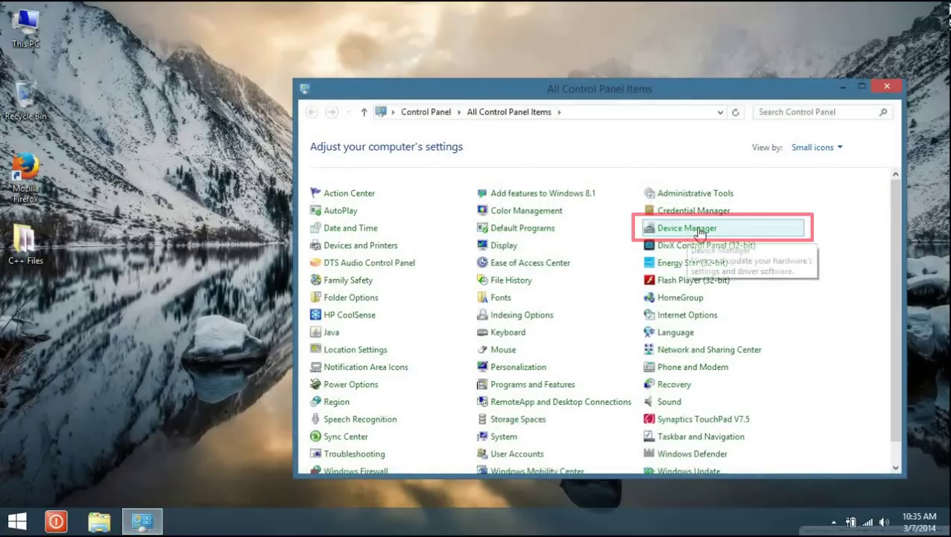
{"action": "left_click", "coordinate": [699, 231]}
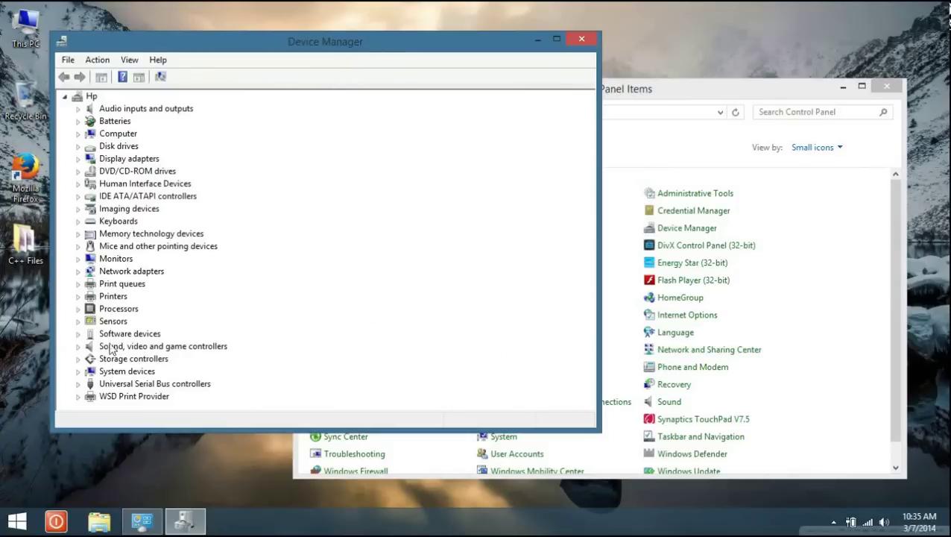
{"action": "left_click", "coordinate": [134, 350]}
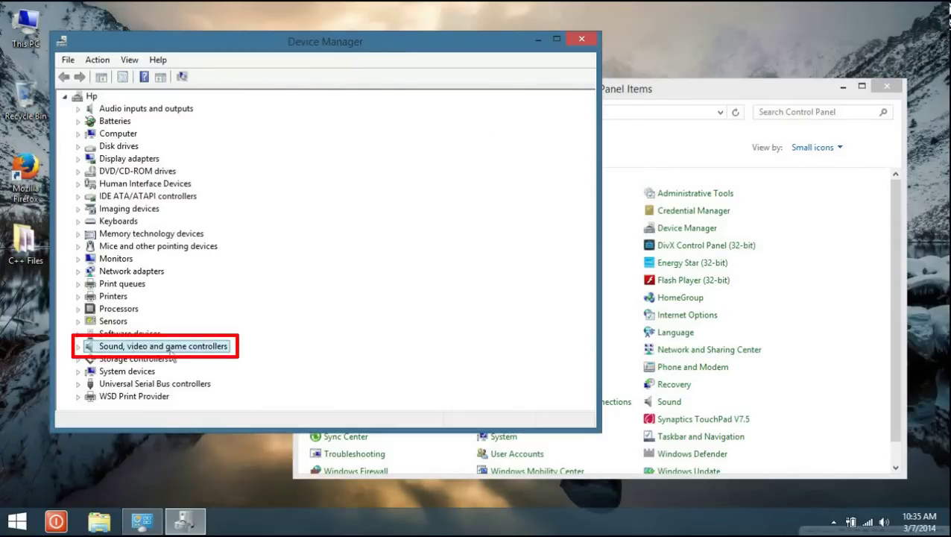
{"action": "left_click", "coordinate": [78, 346]}
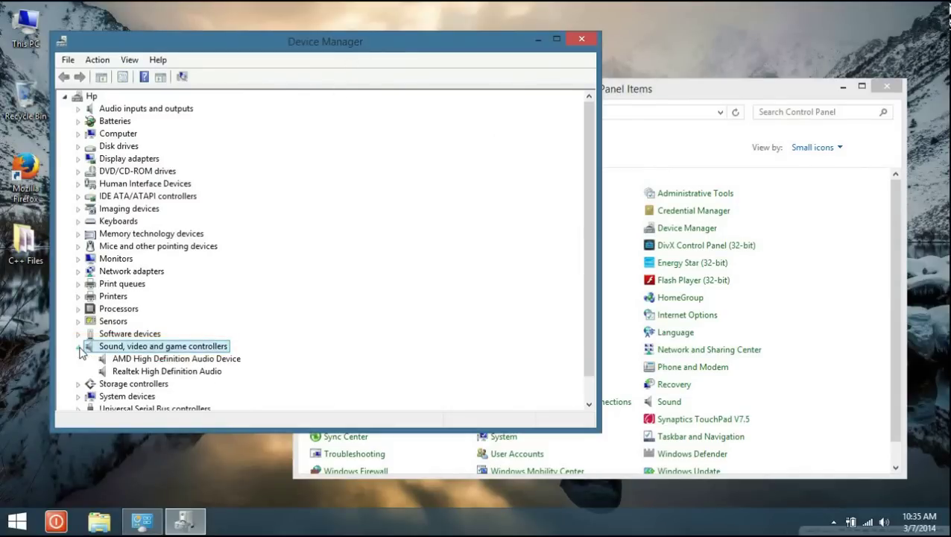
{"action": "left_click", "coordinate": [174, 358]}
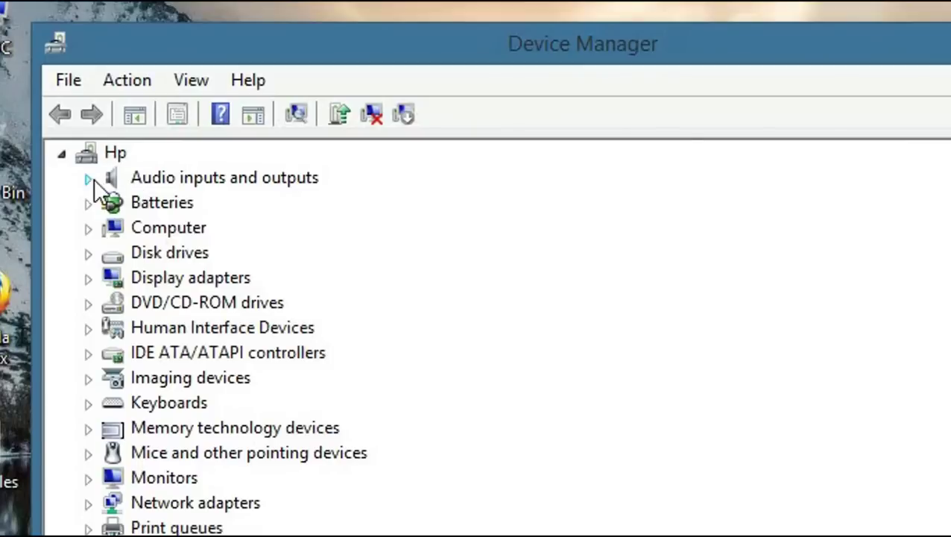
- Expand the Audio inputs and outputs category and check its Speaker/HP (Realtek High Definition Audio) entry
{"action": "left_click", "coordinate": [88, 178]}
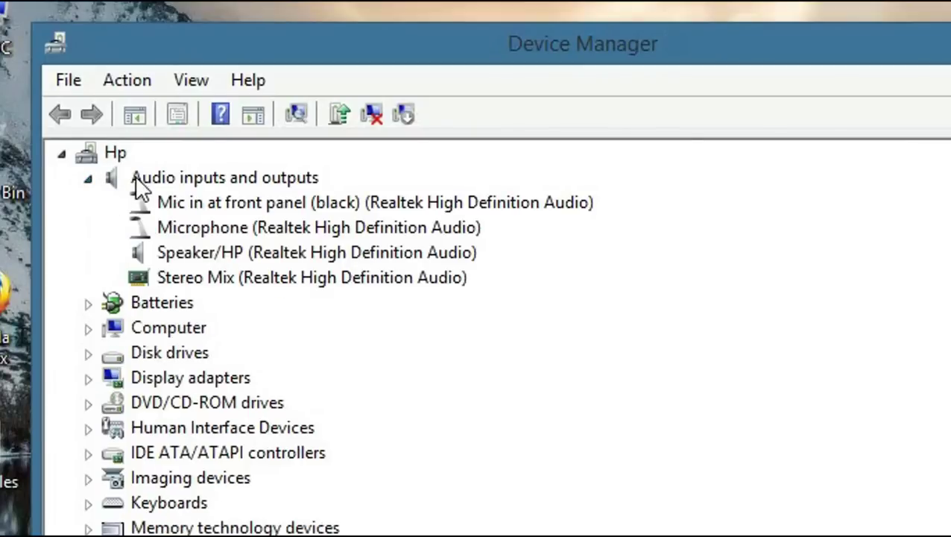
{"action": "left_click", "coordinate": [181, 177]}
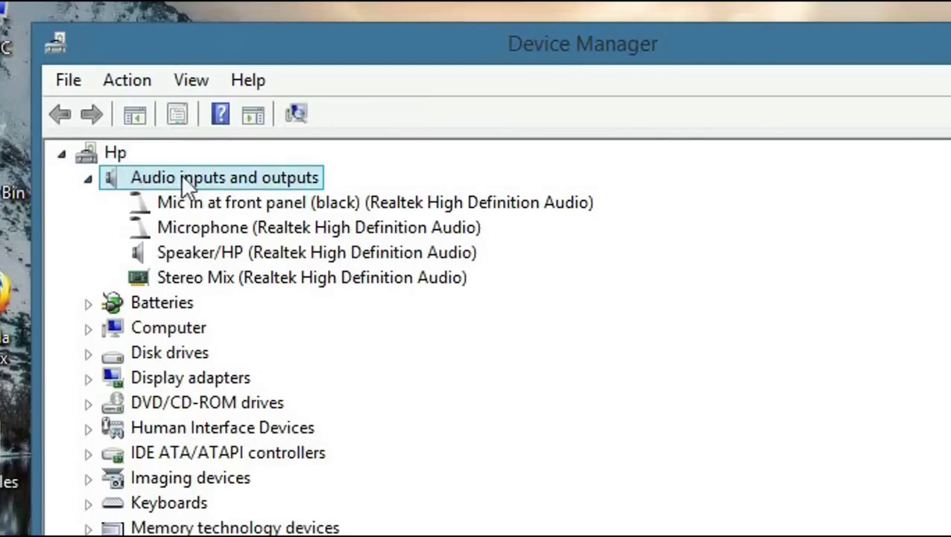
{"action": "left_click", "coordinate": [89, 179]}
{"action": "left_click", "coordinate": [89, 179]}
{"action": "left_click", "coordinate": [219, 251]}
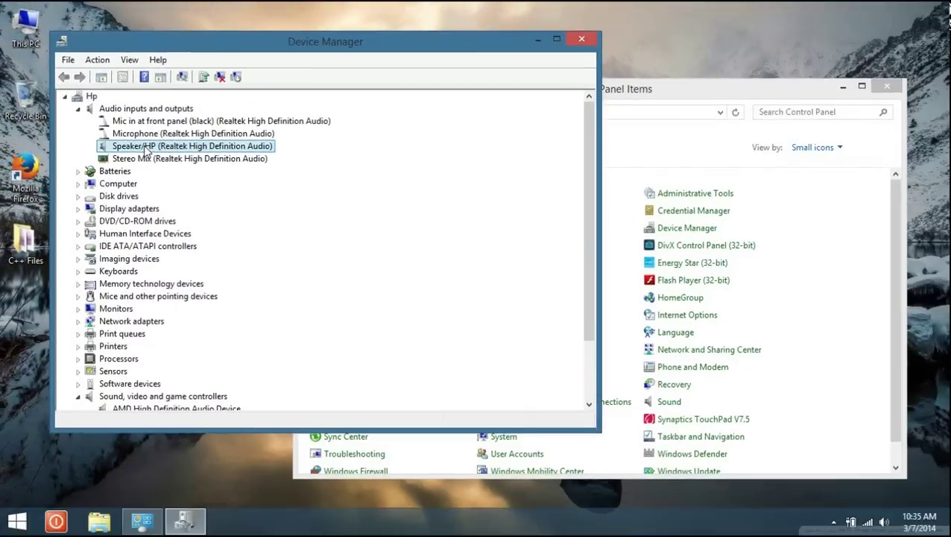
{"action": "key", "text": "Left"}
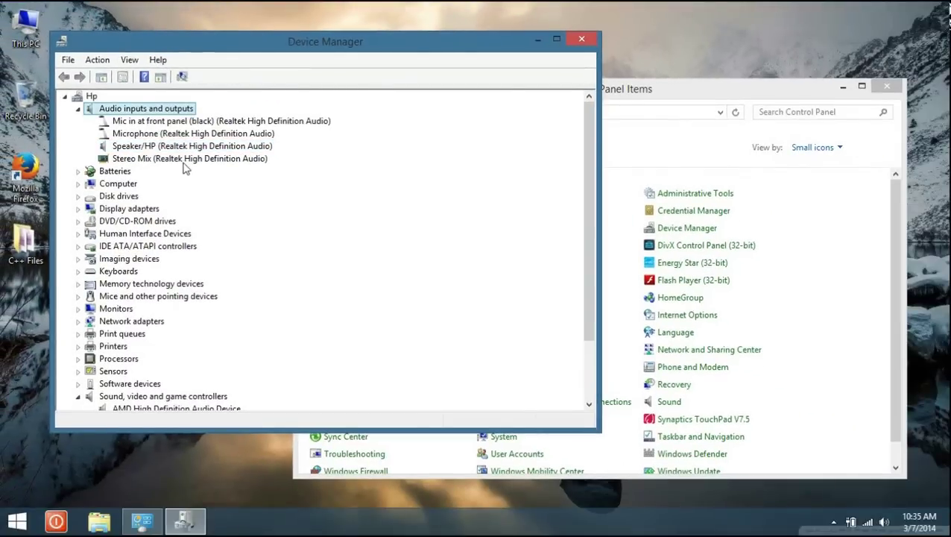
{"action": "left_click", "coordinate": [124, 147]}
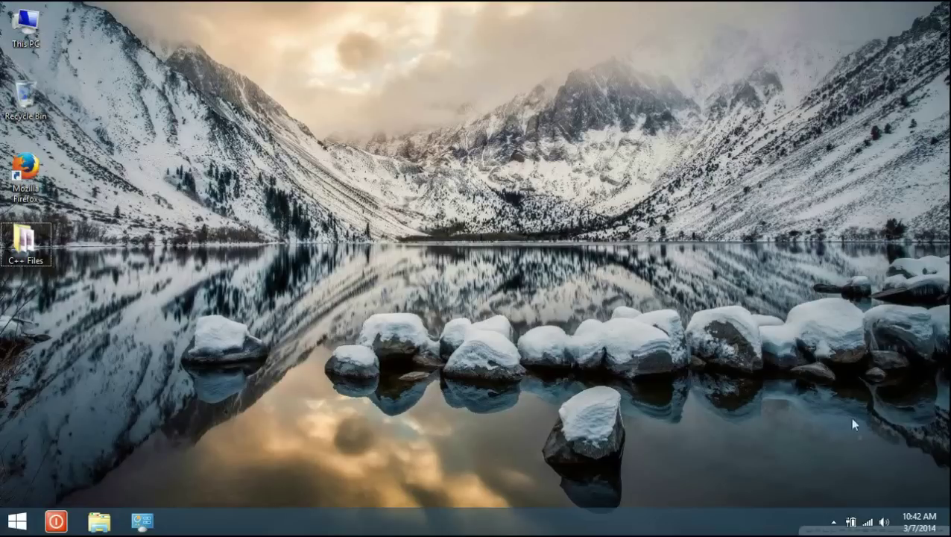
- Open the playback devices list from the system volume control and close it again
{"action": "right_click", "coordinate": [891, 527]}
{"action": "left_click", "coordinate": [876, 465]}
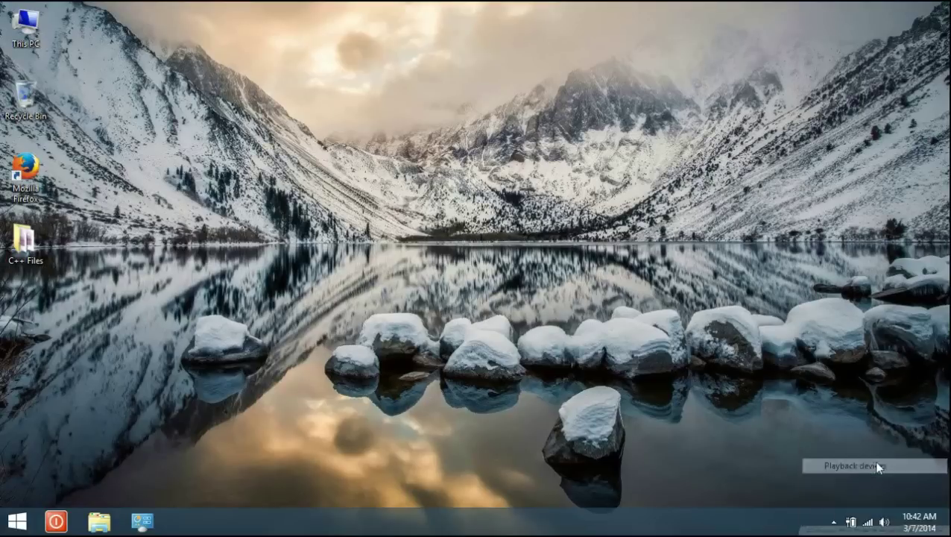
{"action": "left_click", "coordinate": [308, 46]}
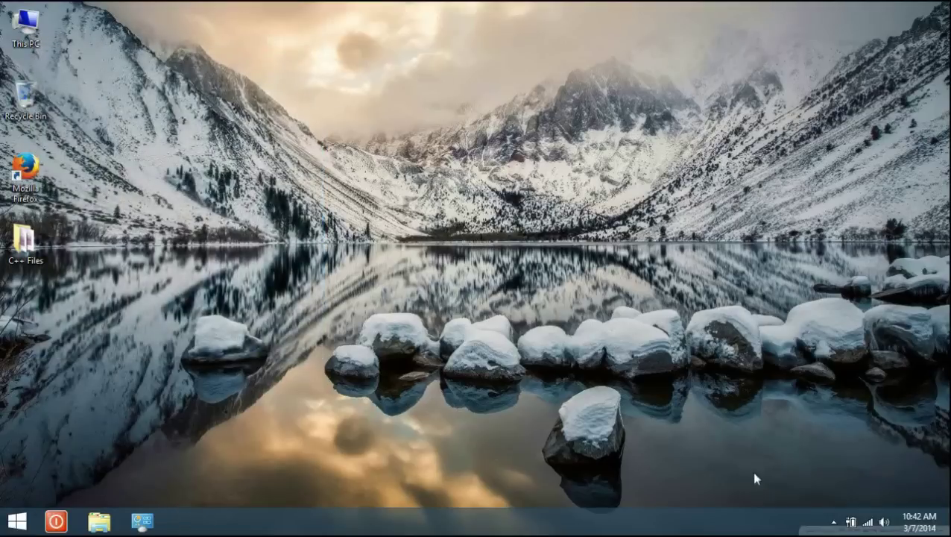
- Open the Sound settings from Control Panel and run the sound test on the Speaker/HP playback device
{"action": "left_click", "coordinate": [148, 525]}
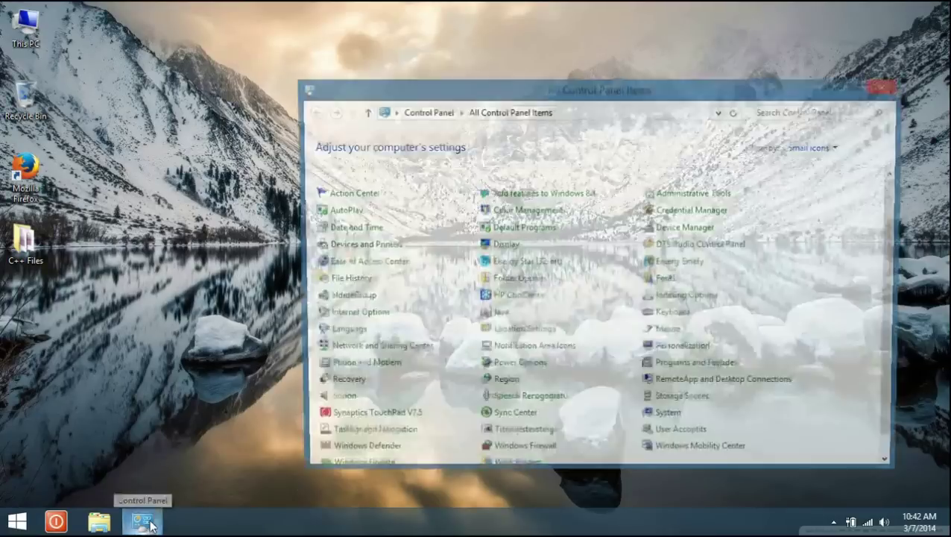
{"action": "scroll", "coordinate": [849, 290], "scroll_direction": "down", "scroll_amount": 1}
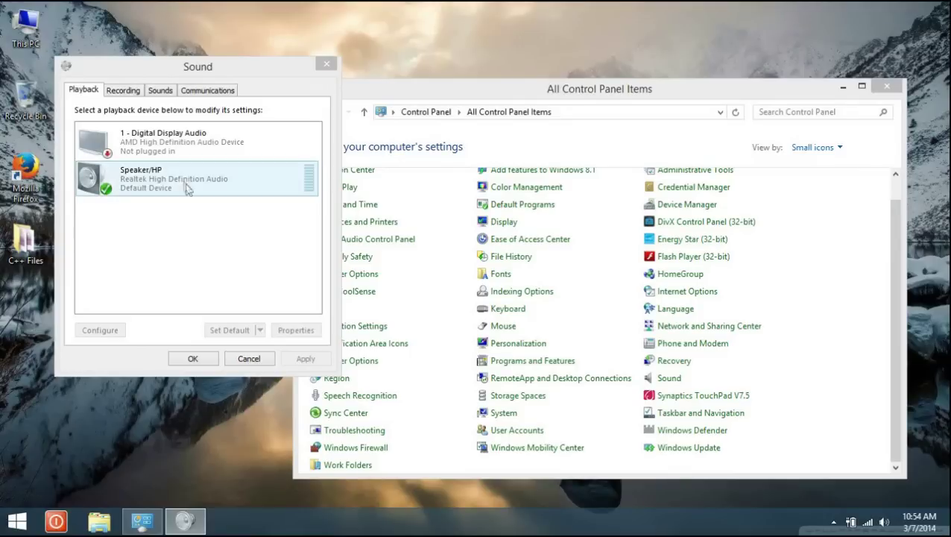
{"action": "left_click", "coordinate": [103, 190]}
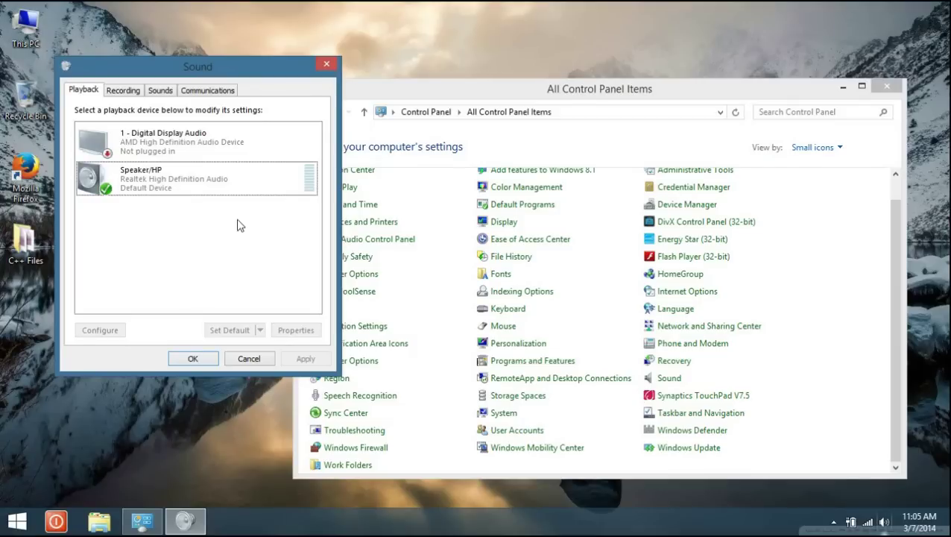
{"action": "right_click", "coordinate": [180, 181]}
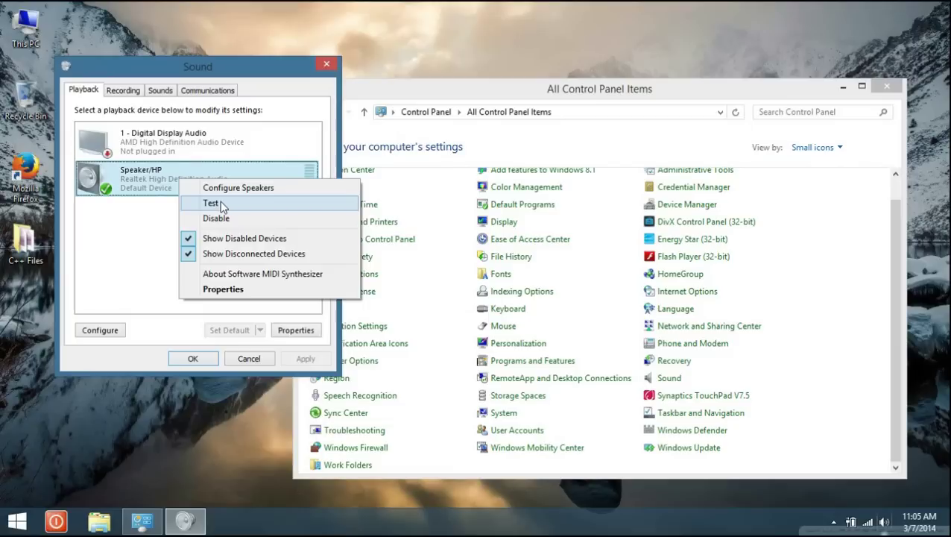
{"action": "left_click", "coordinate": [222, 204]}
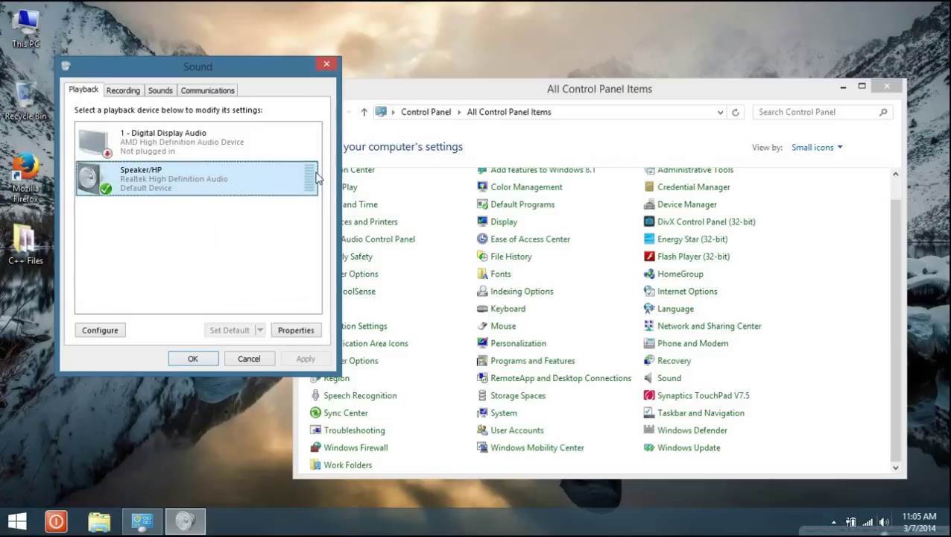